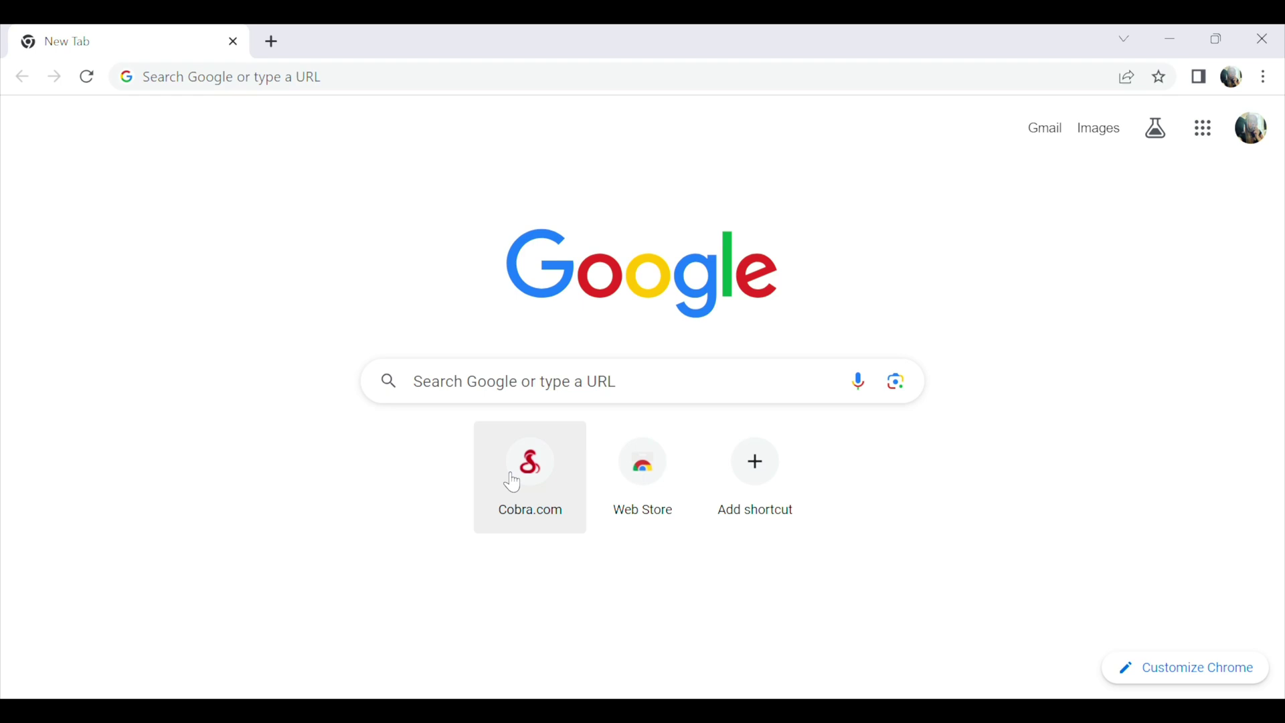
# Step: Download the 25 MB RAD 480i Software Update zip from Cobra.com's RAD Series System Updates page
pyautogui.click(531, 480)
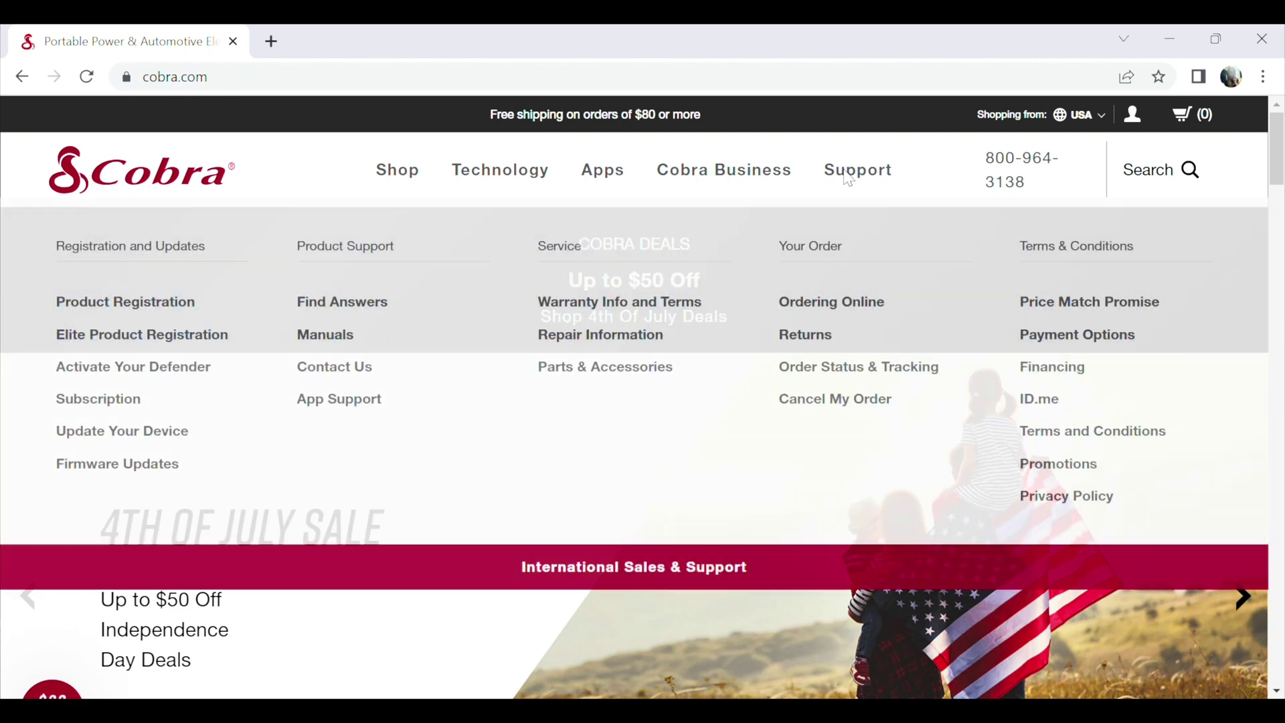
pyautogui.moveTo(858, 170)
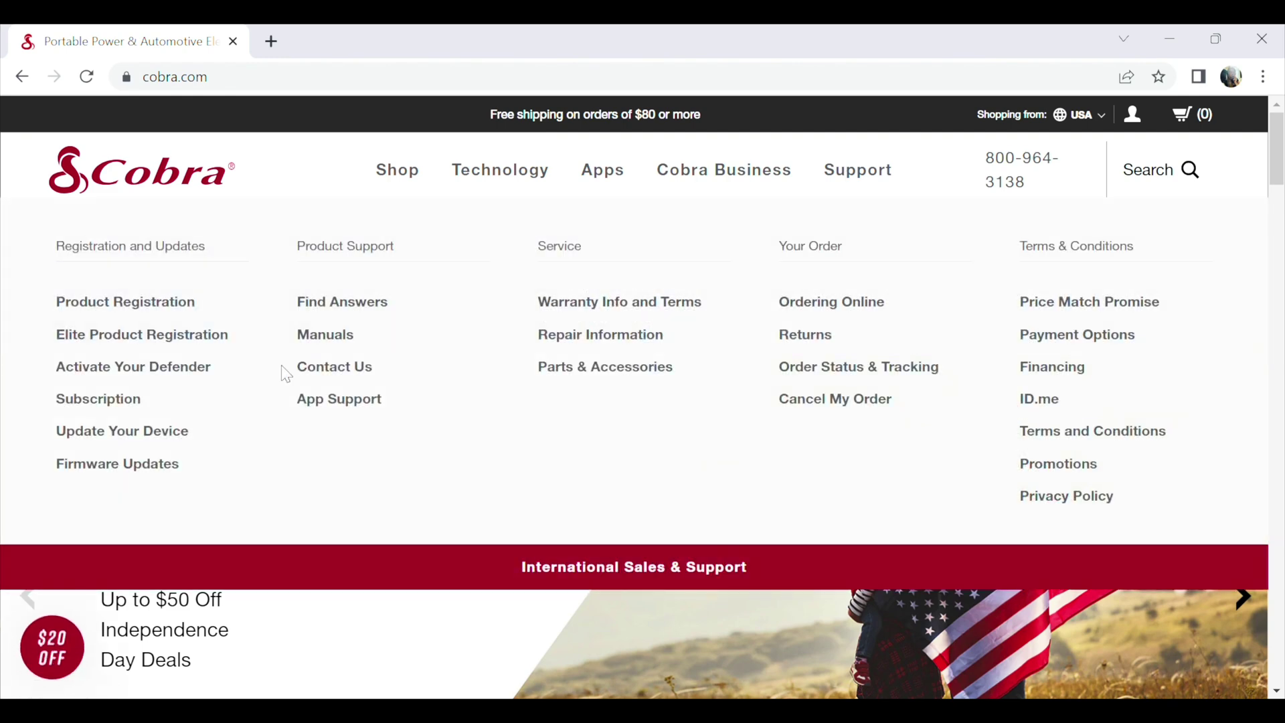
pyautogui.click(179, 434)
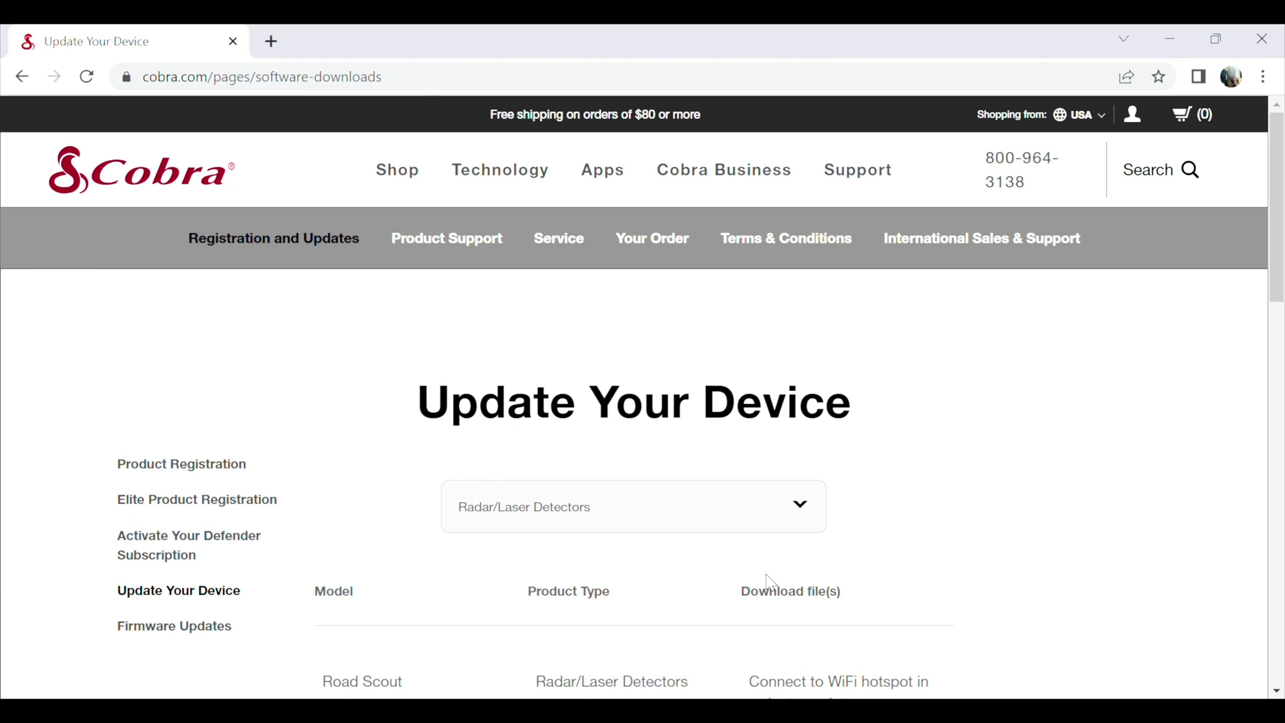
pyautogui.scroll(-3, 871, 563)
pyautogui.scroll(-2, 903, 561)
pyautogui.scroll(-3, 934, 558)
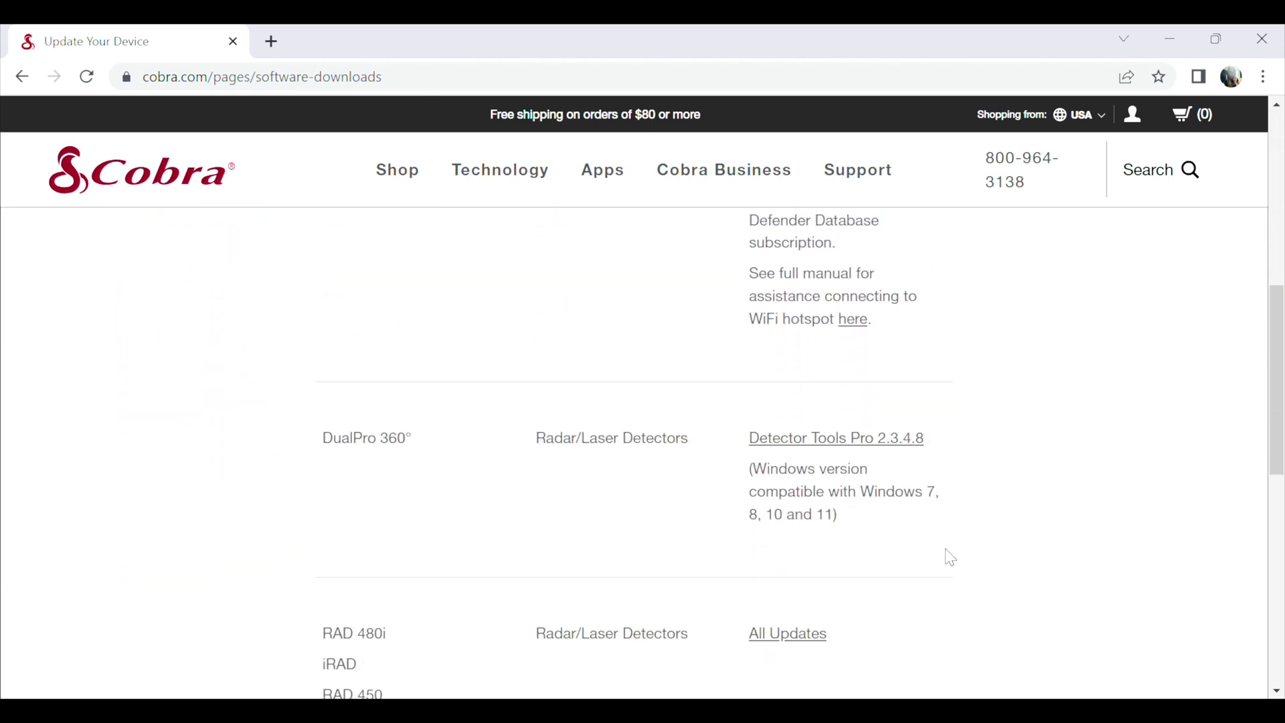
pyautogui.scroll(-2, 949, 558)
pyautogui.scroll(-3, 949, 556)
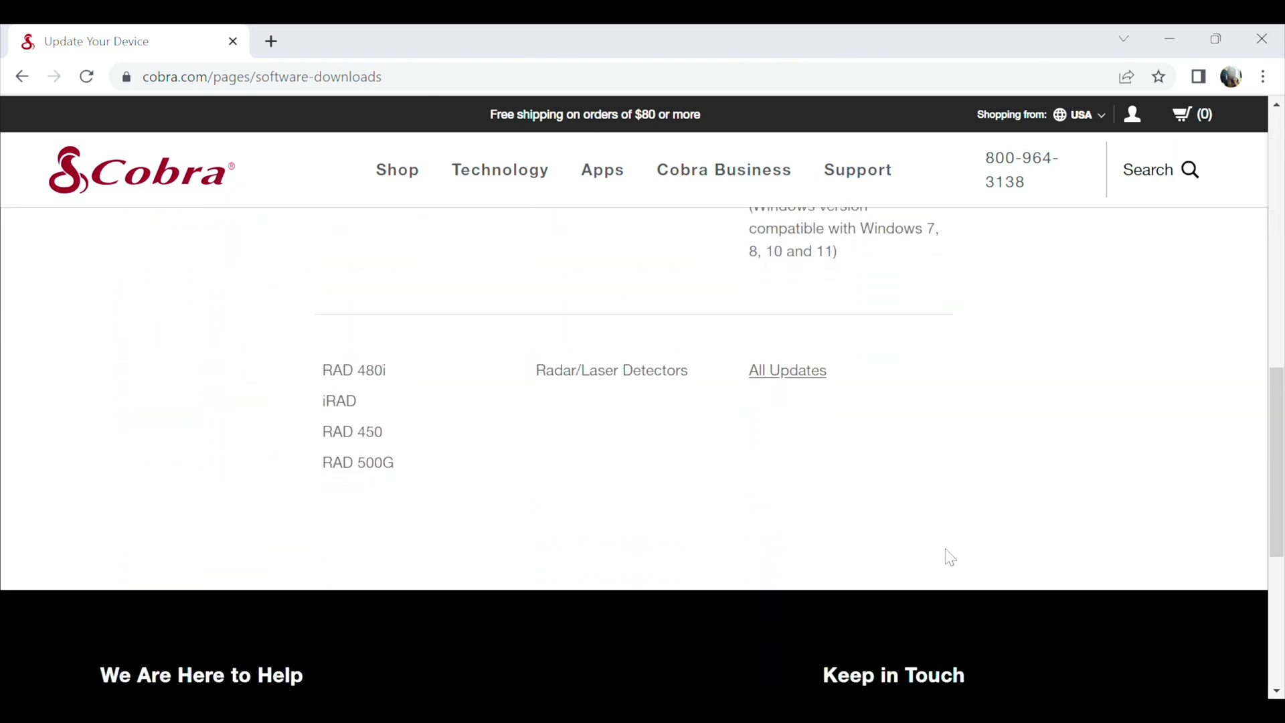
pyautogui.click(799, 377)
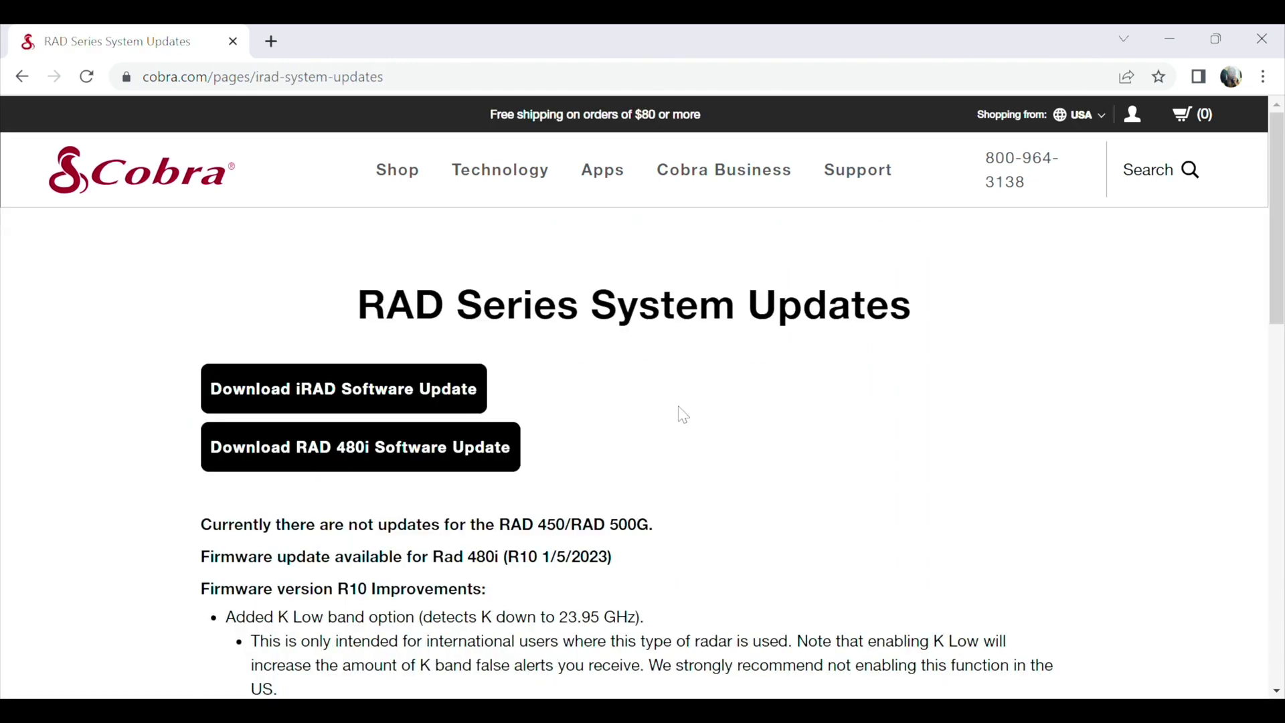
pyautogui.click(472, 450)
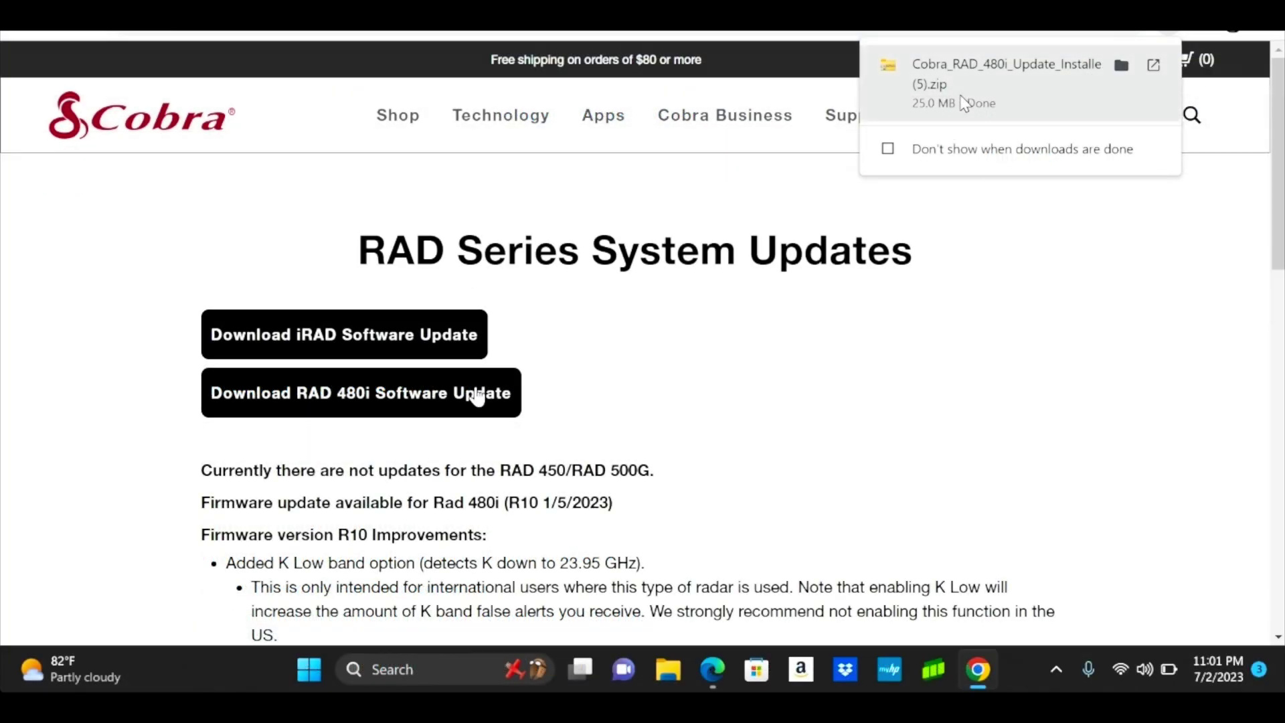
# Step: Extract the RAD 480i update zip to the suggested folder and launch the extracted installer
pyautogui.click(963, 80)
pyautogui.doubleClick(718, 241)
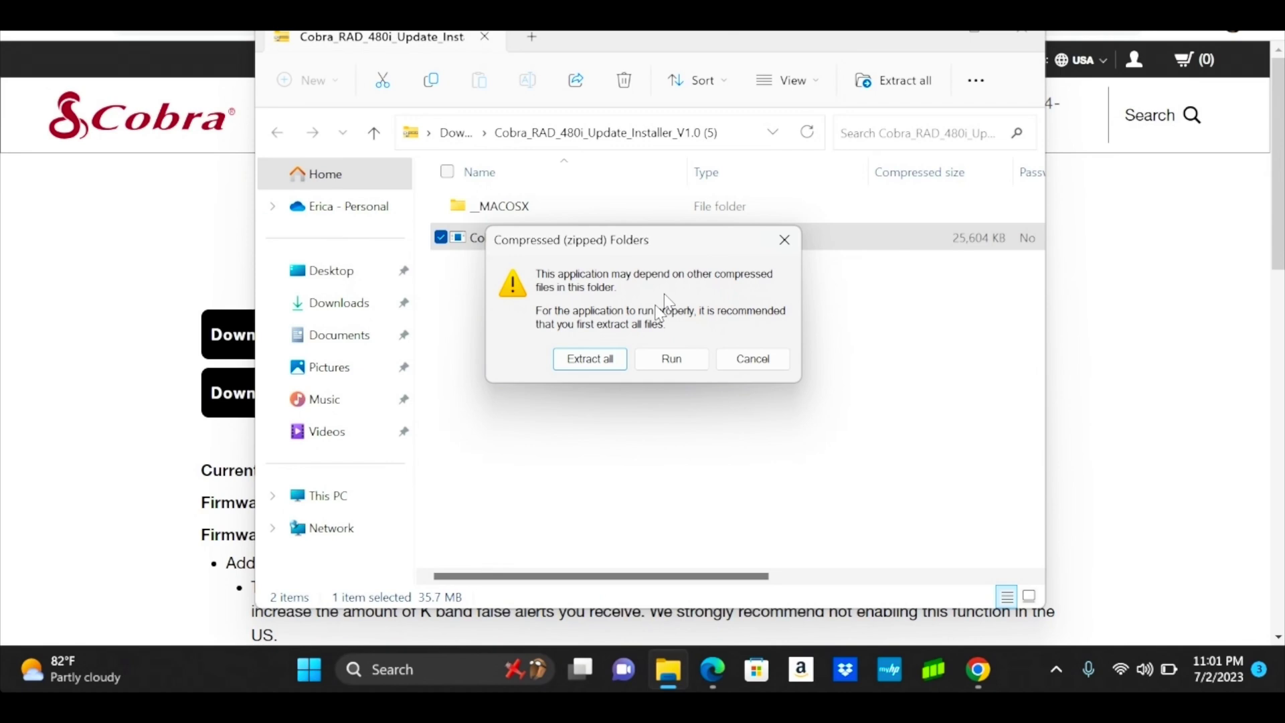
pyautogui.click(588, 358)
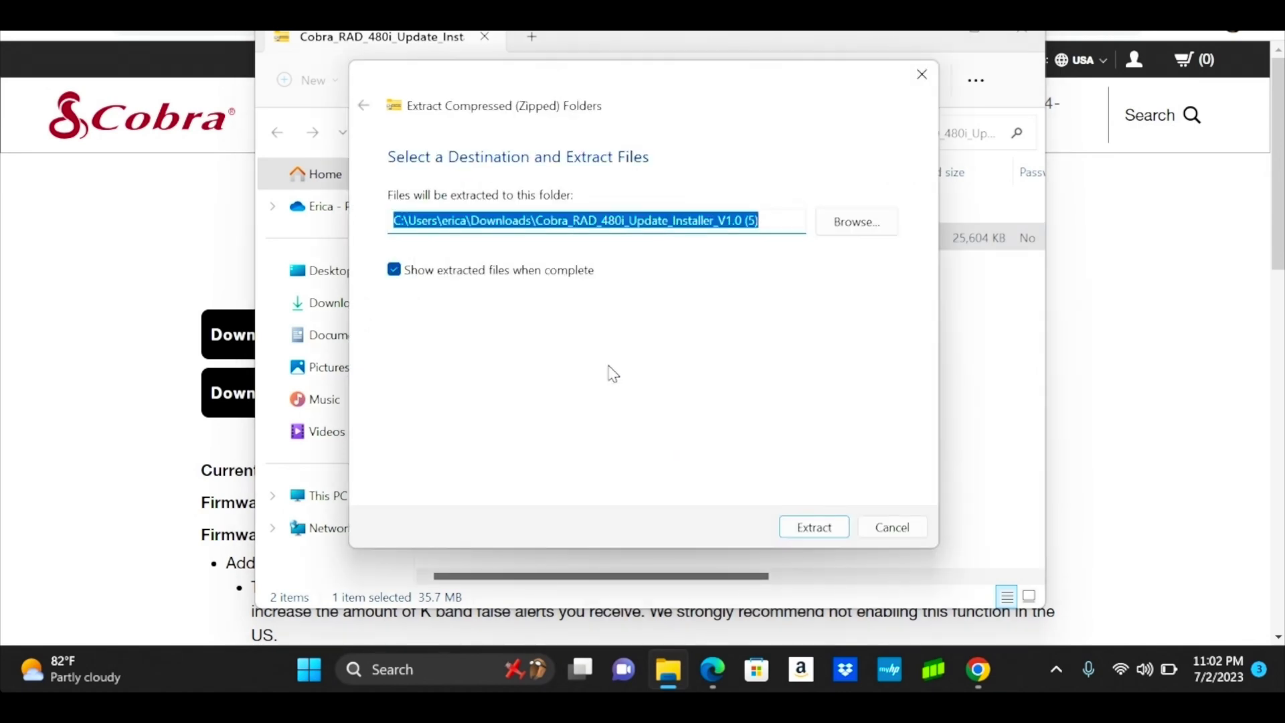
pyautogui.click(813, 527)
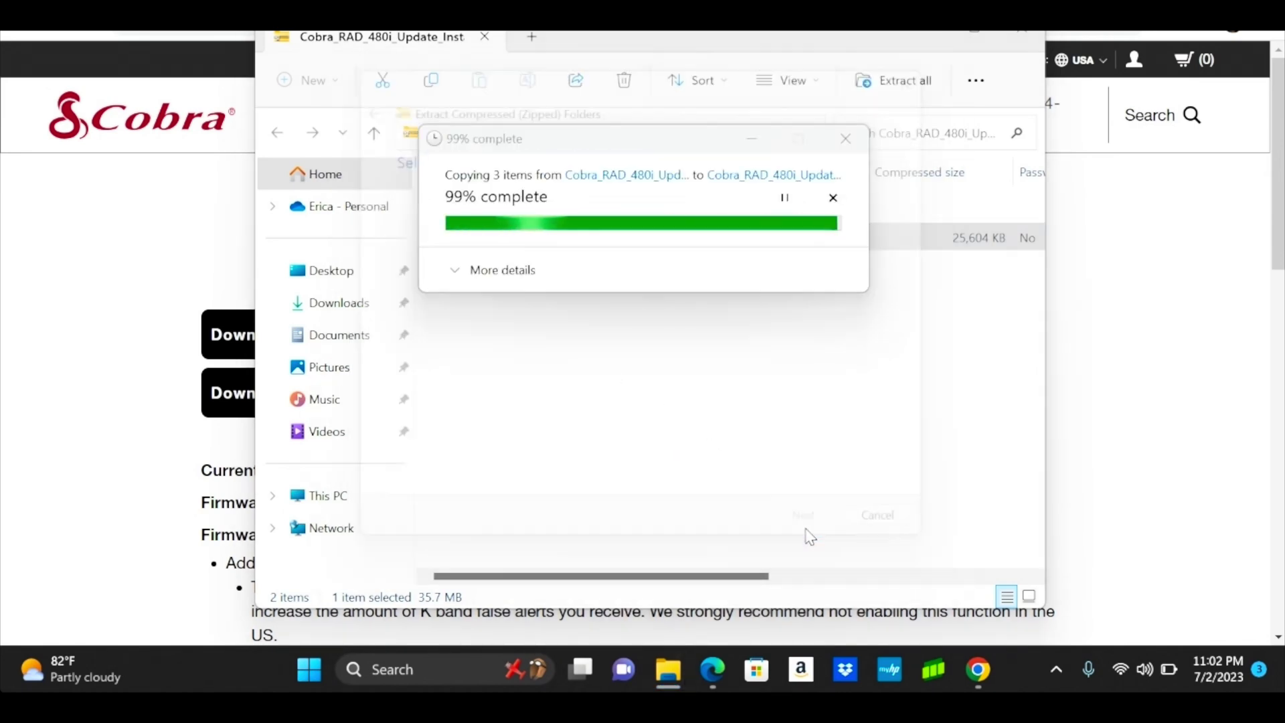
pyautogui.doubleClick(645, 259)
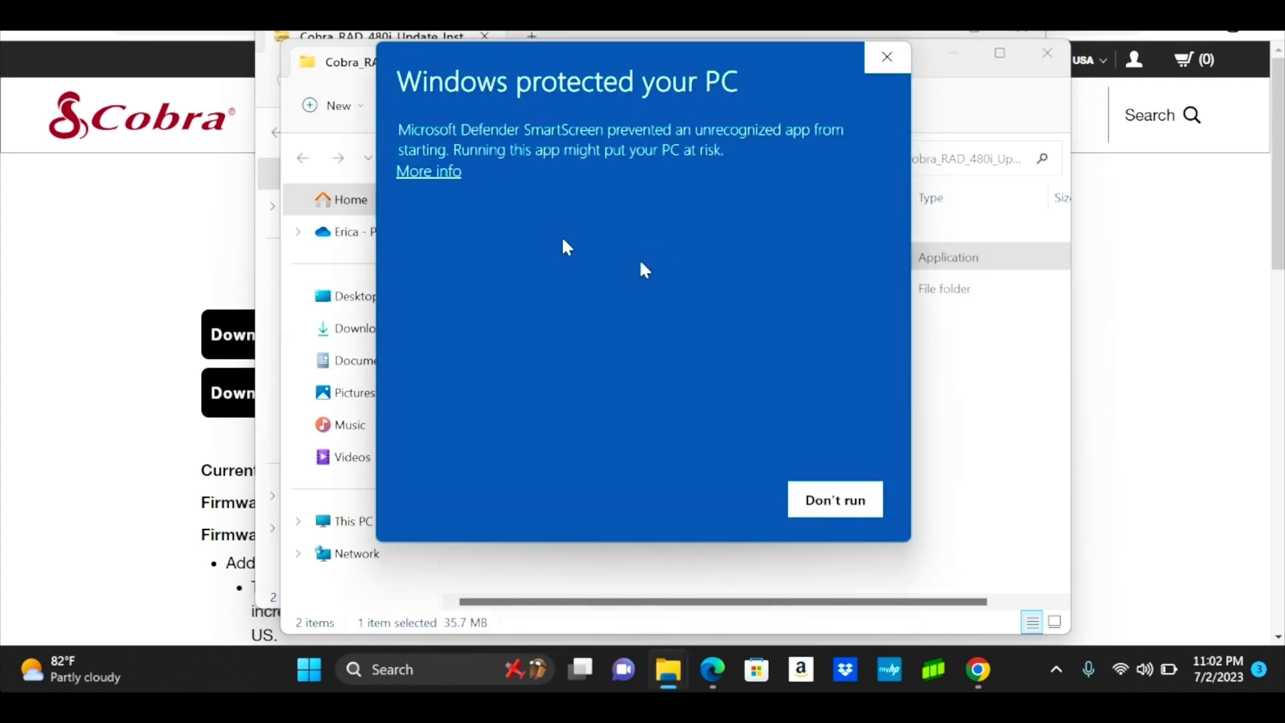
# Step: Run the installer past the SmartScreen warning and install it with the default Start Menu folder
pyautogui.click(445, 176)
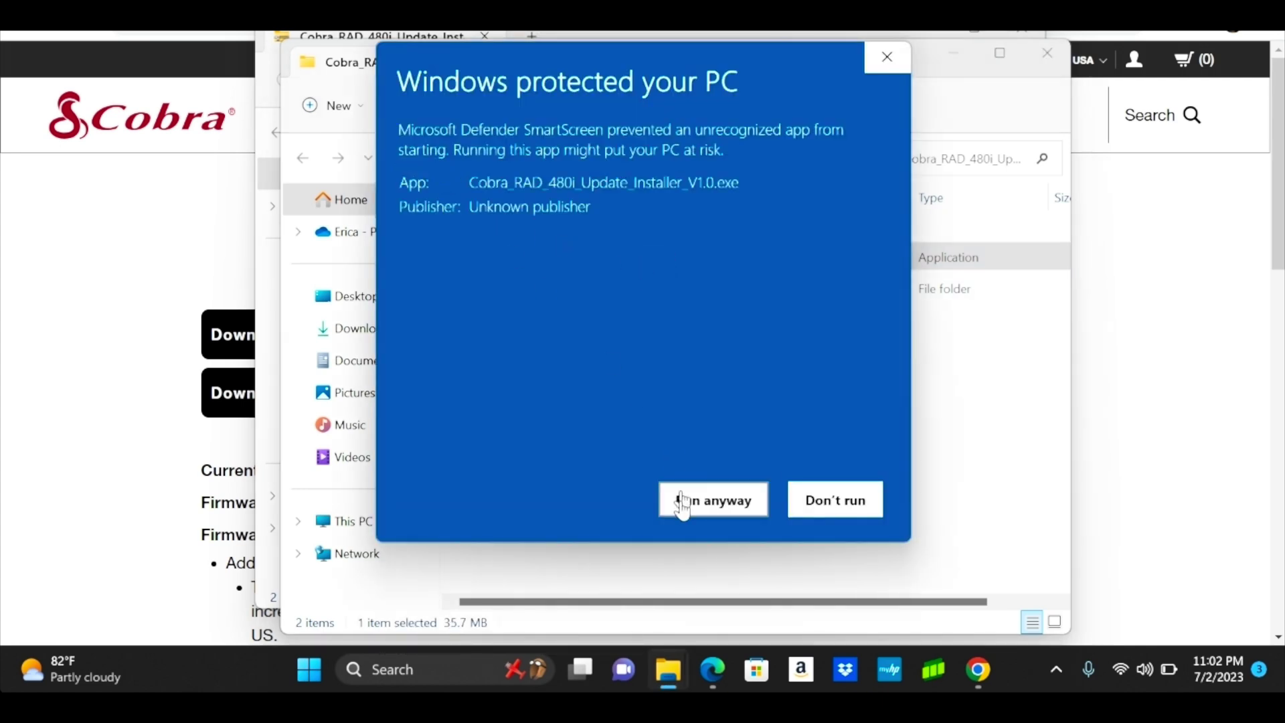
pyautogui.click(712, 500)
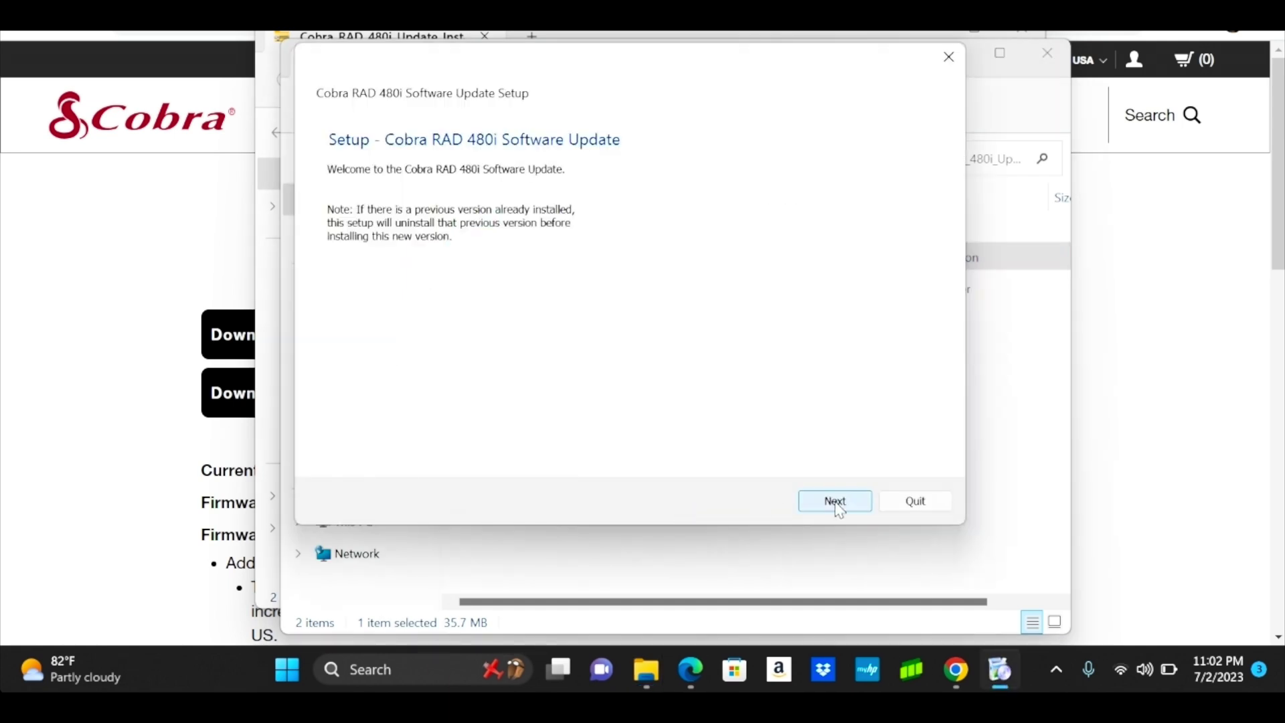
pyautogui.click(834, 500)
pyautogui.click(834, 500)
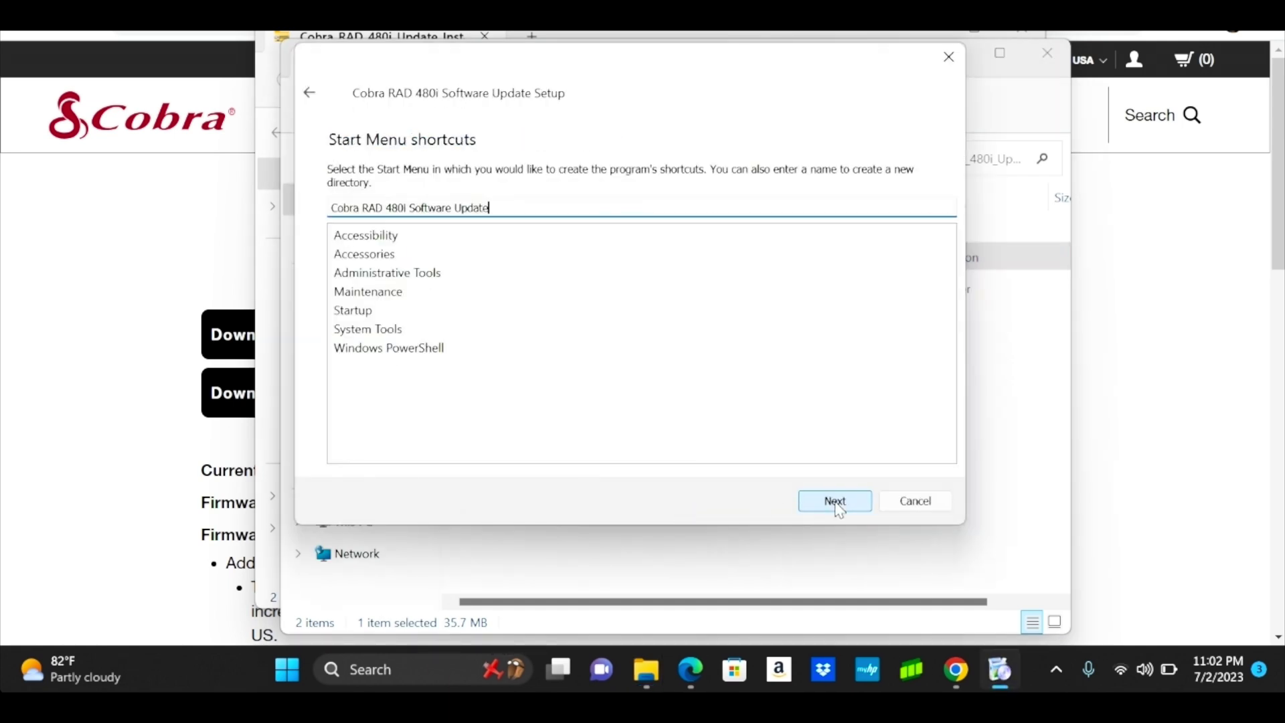
pyautogui.click(833, 499)
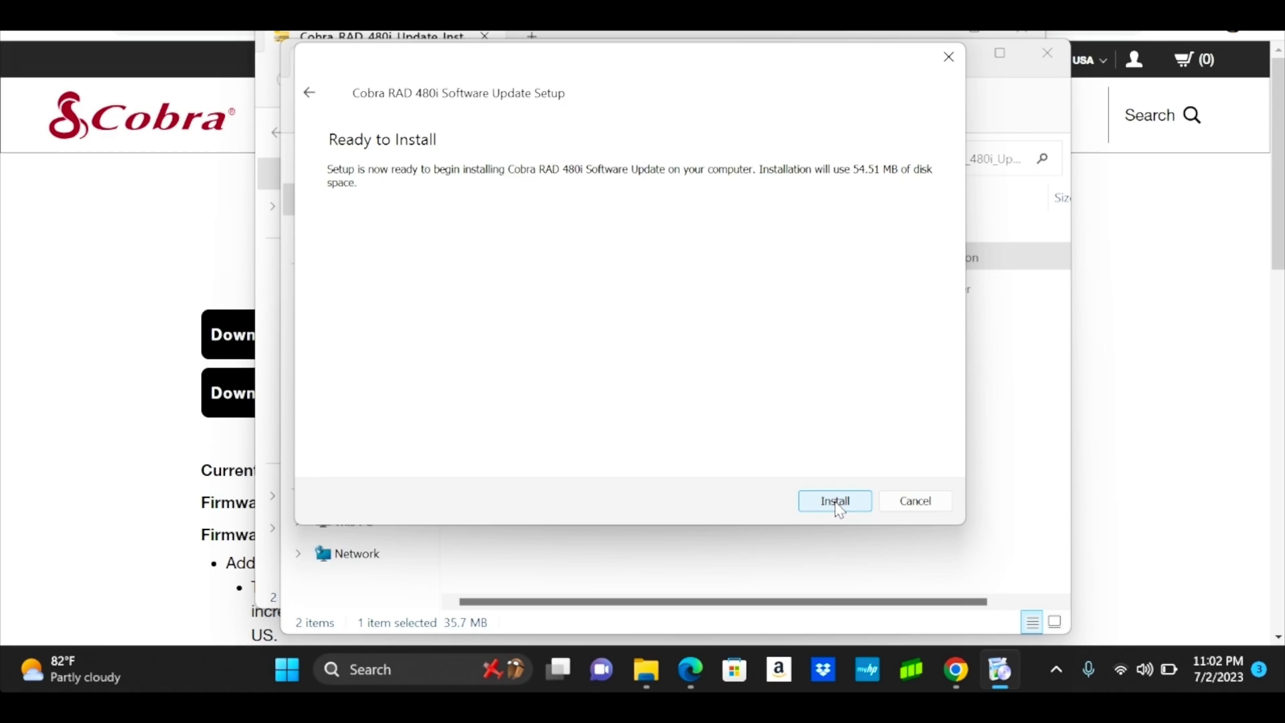
pyautogui.click(834, 500)
# Step: Finish the setup wizard and launch Cobra RAD 480i Software Update from Windows Search
pyautogui.click(915, 501)
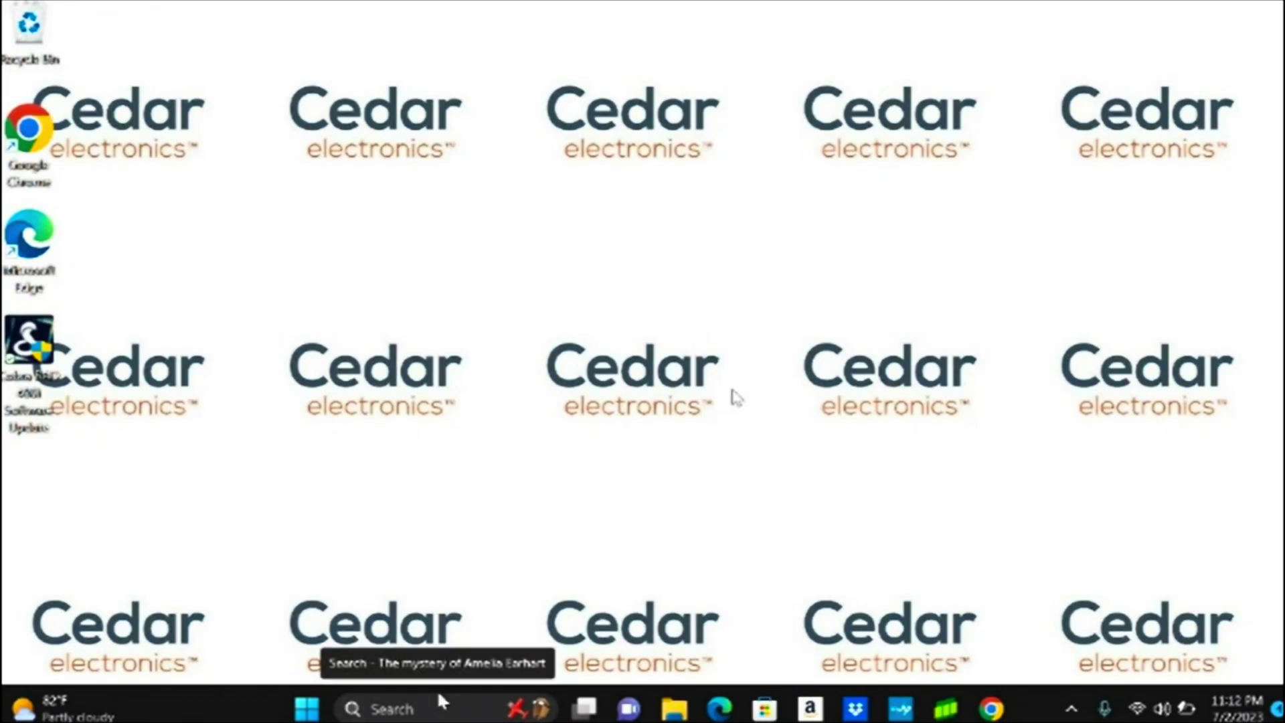
pyautogui.click(437, 706)
pyautogui.write('cobra rad')
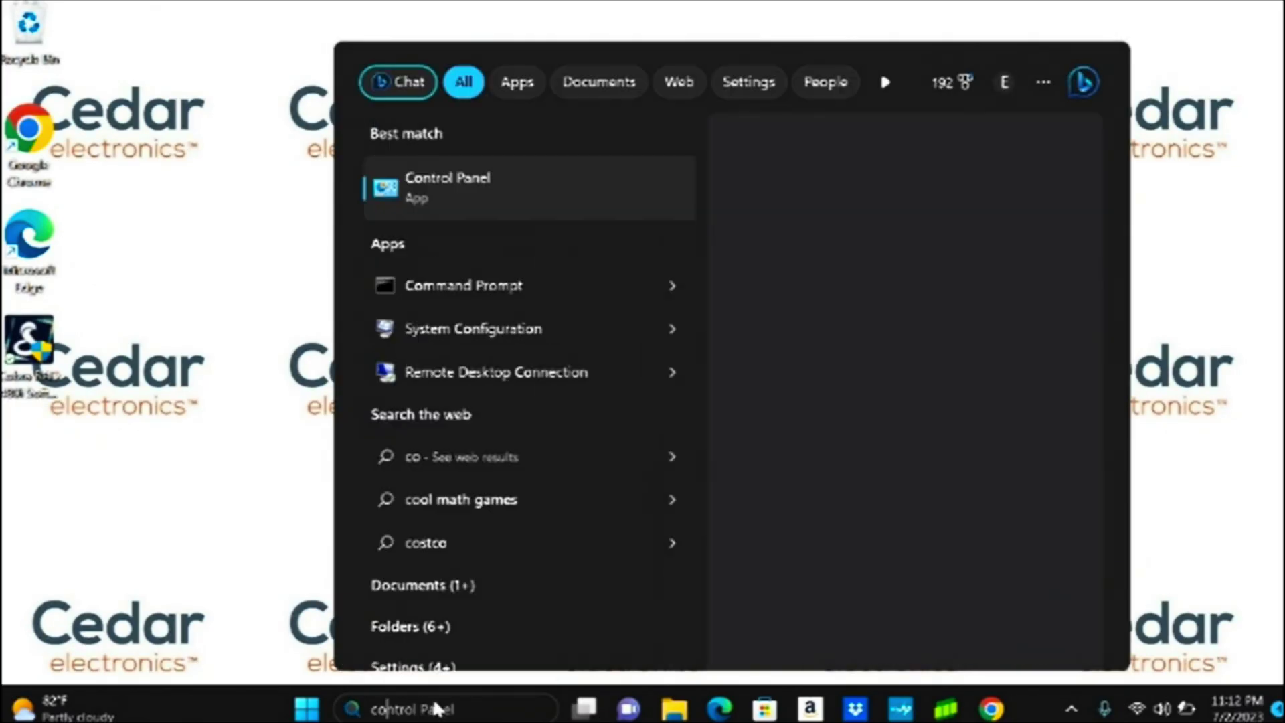
pyautogui.write(' 480i')
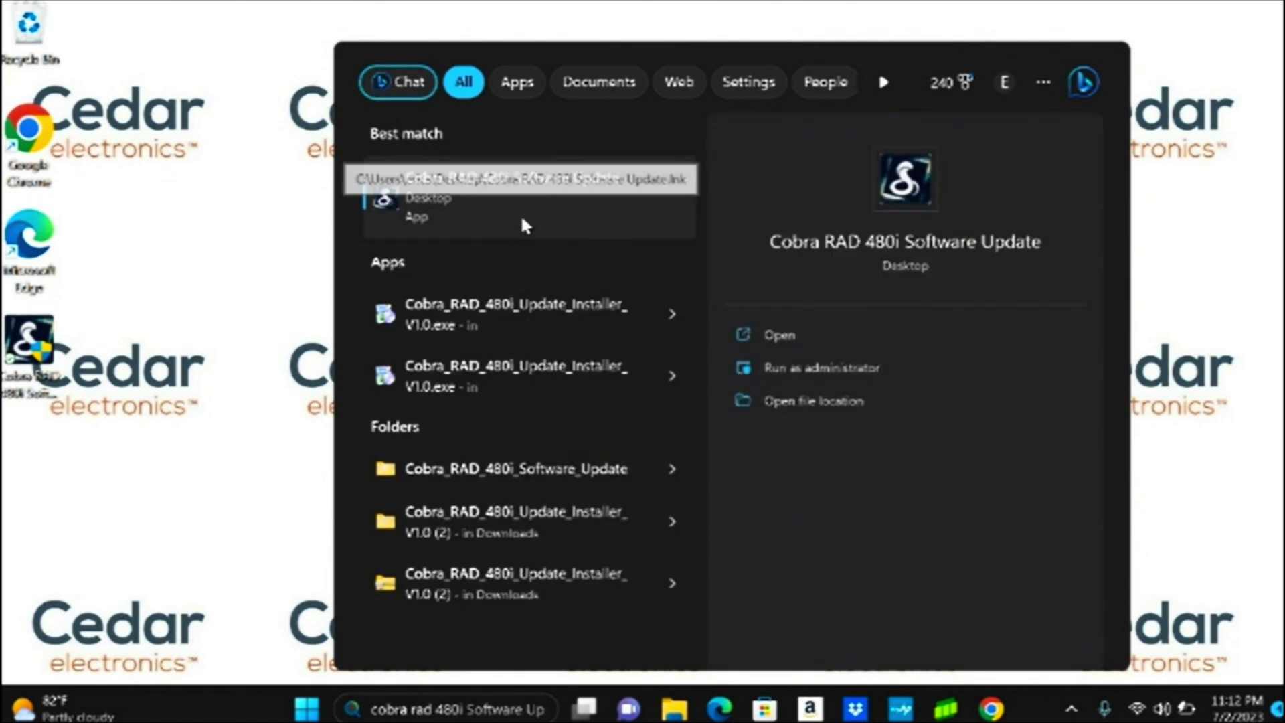
pyautogui.click(748, 338)
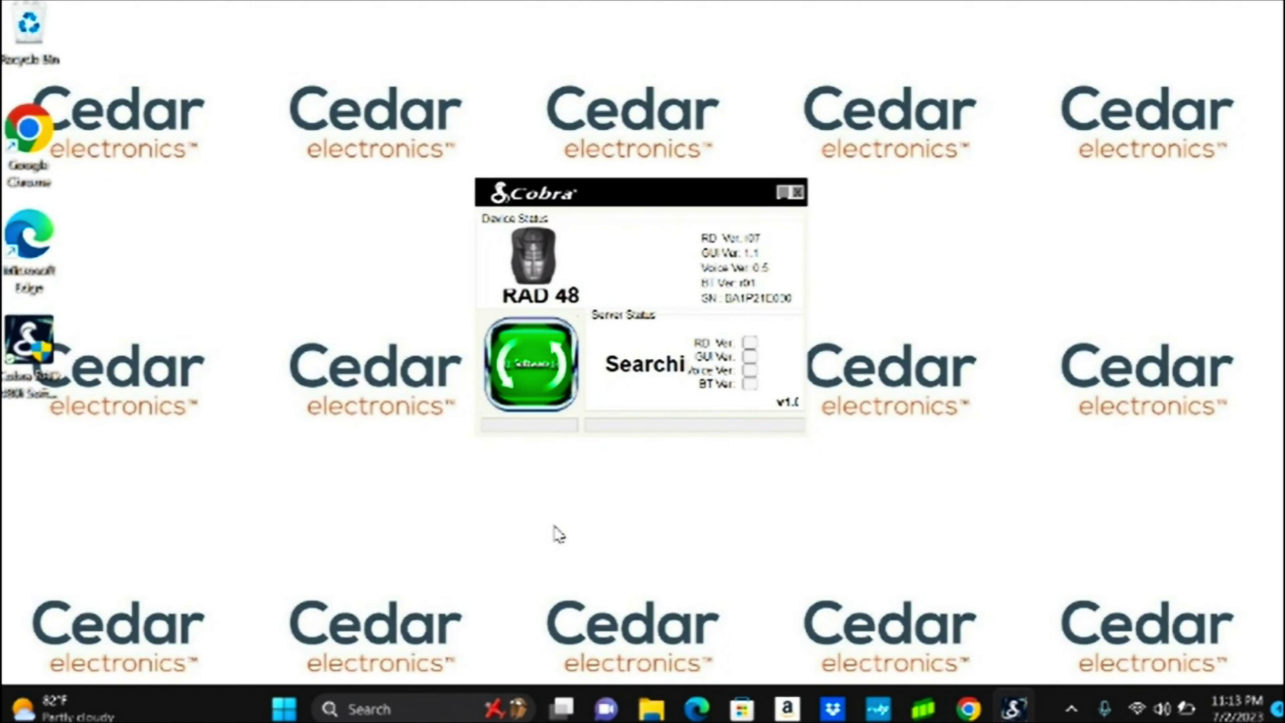
# Step: Update the RAD 480 firmware to RD version r10 and dismiss the latest-version confirmation
pyautogui.click(530, 368)
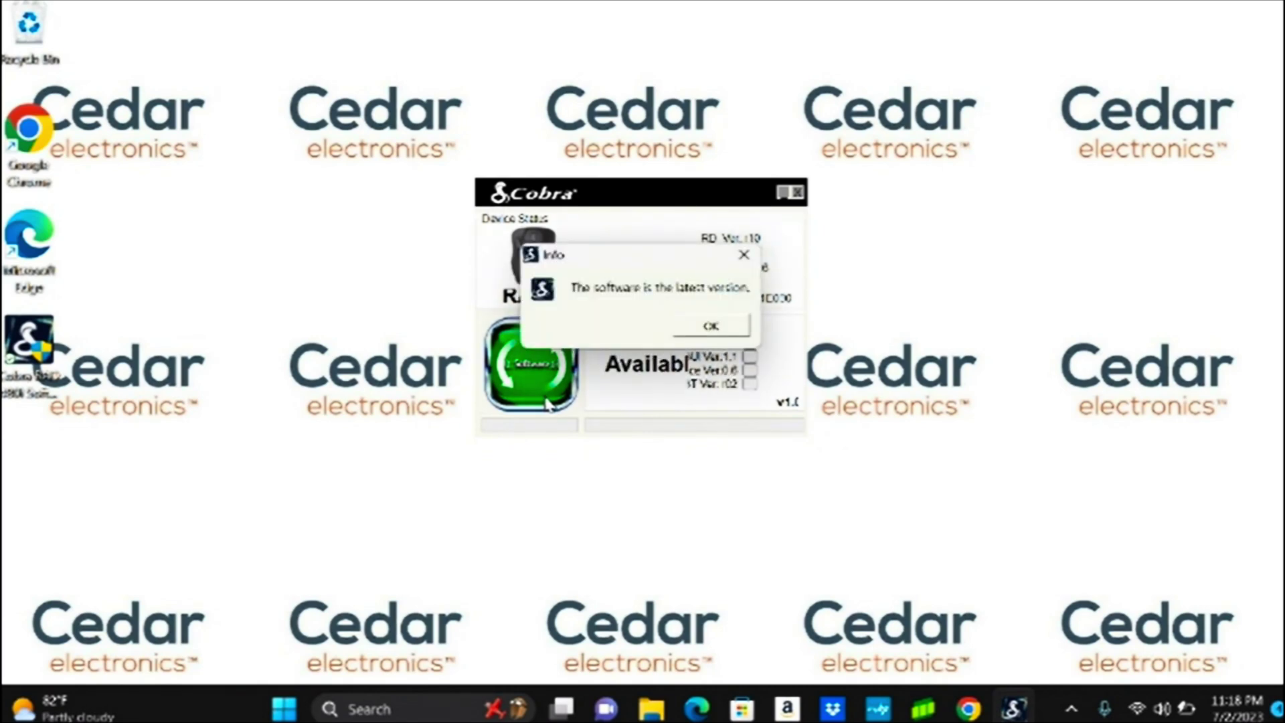
pyautogui.click(710, 327)
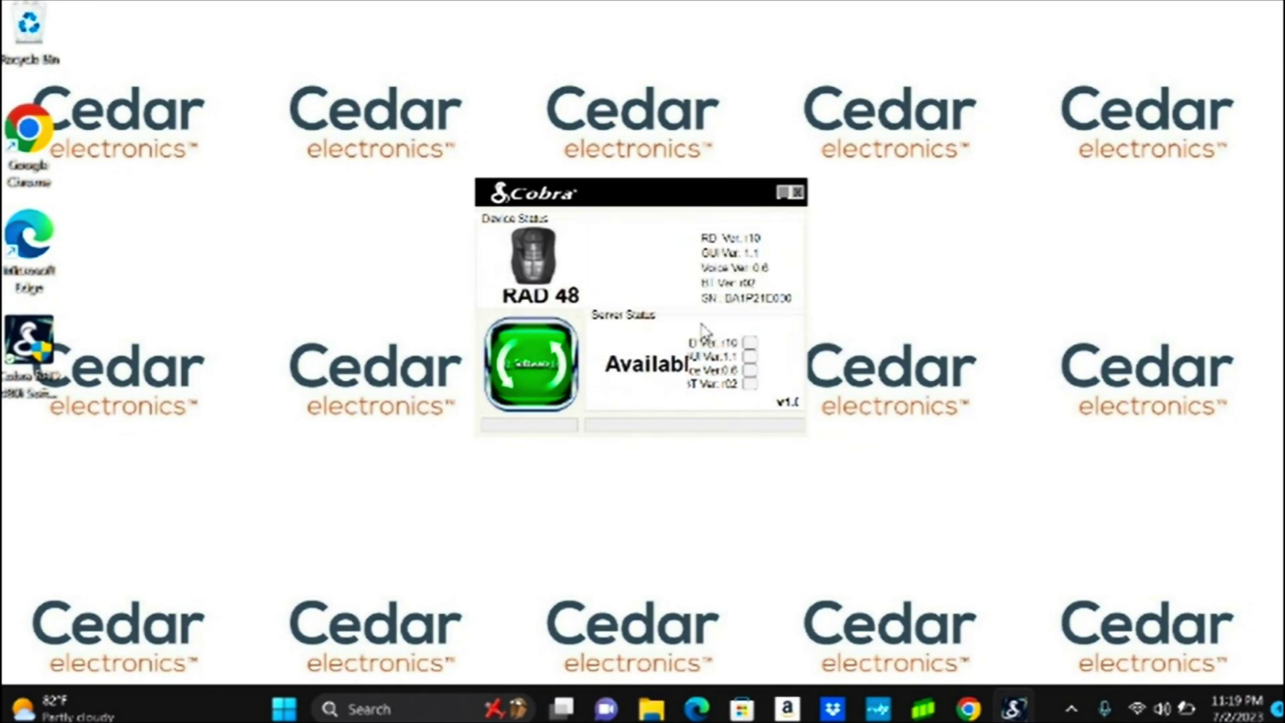